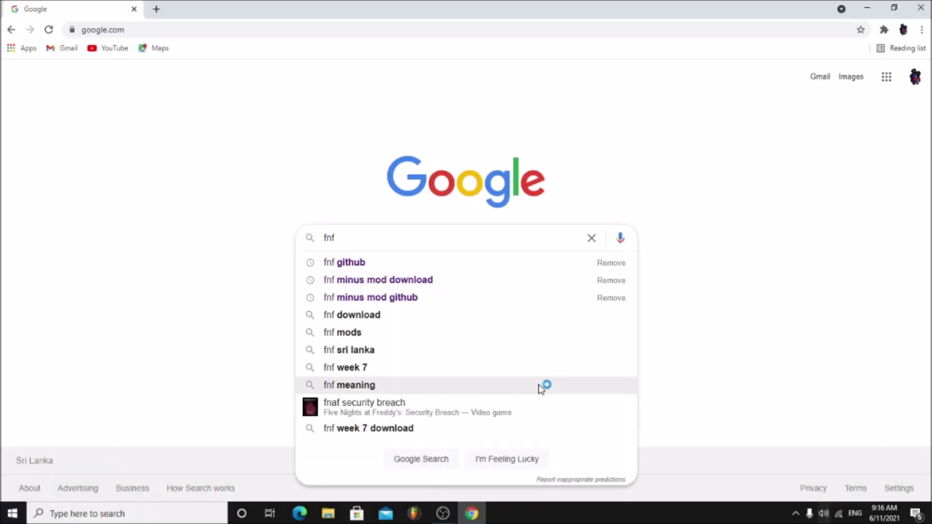
Search Google for 'fnf github' to reach the Funkin repository
{"action": "type", "text": "github"}
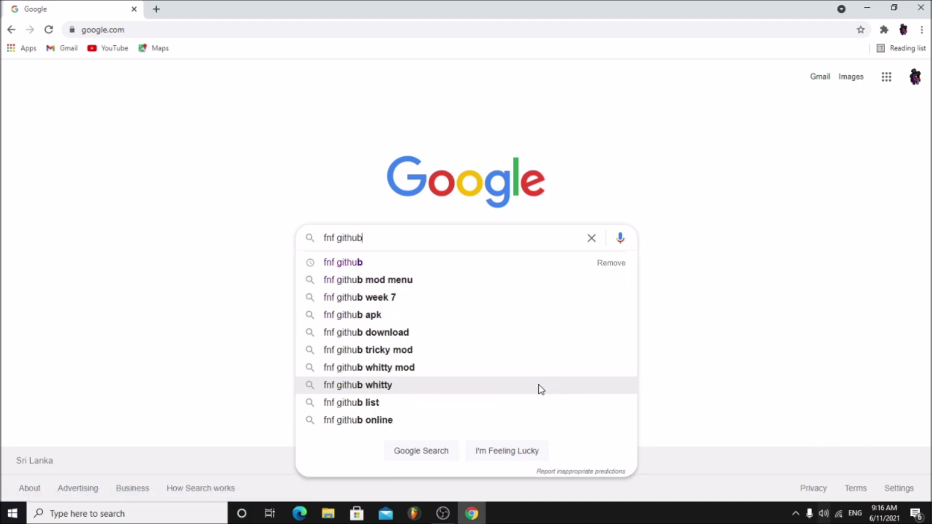
{"action": "key", "text": "Return"}
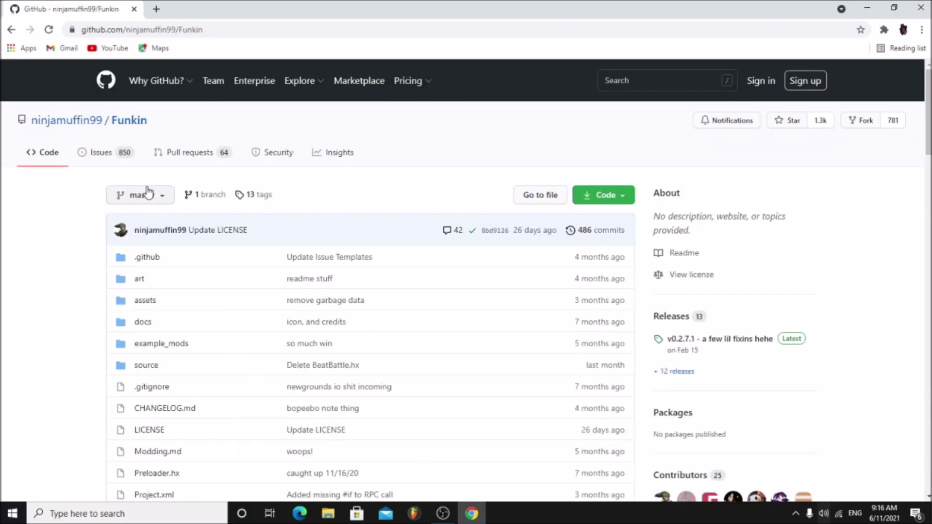
Browse the Funkin repo to art/flashFiles and download Start_Screen_Assets.fla
{"action": "left_click", "coordinate": [143, 283]}
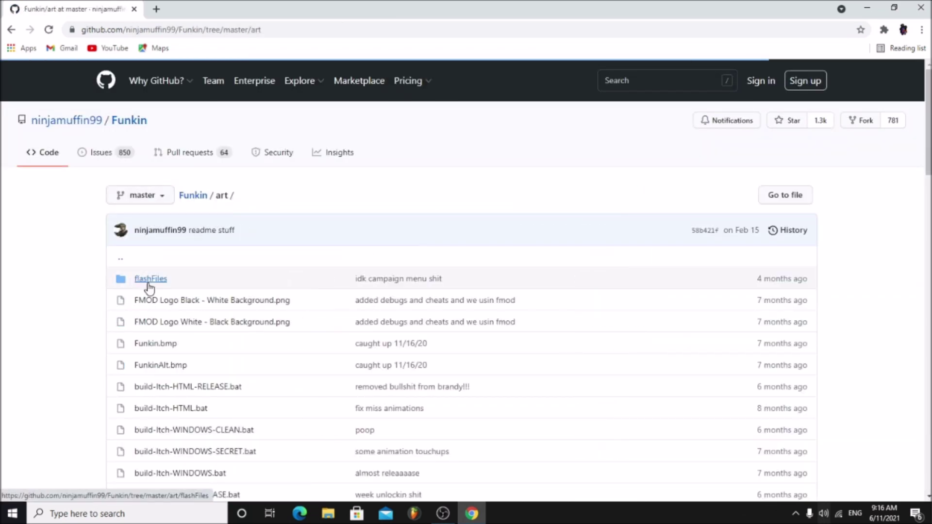
{"action": "left_click", "coordinate": [149, 285]}
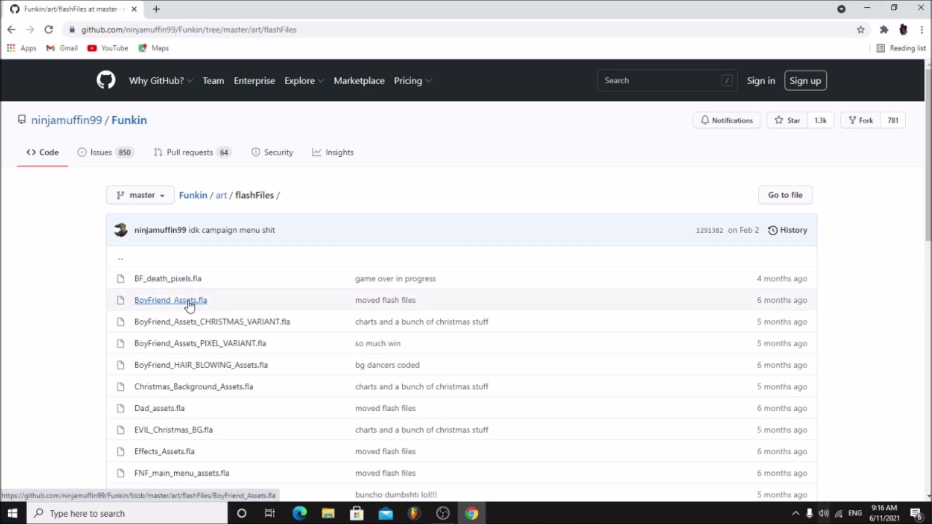
{"action": "scroll", "coordinate": [190, 306], "scroll_direction": "down", "scroll_amount": 4}
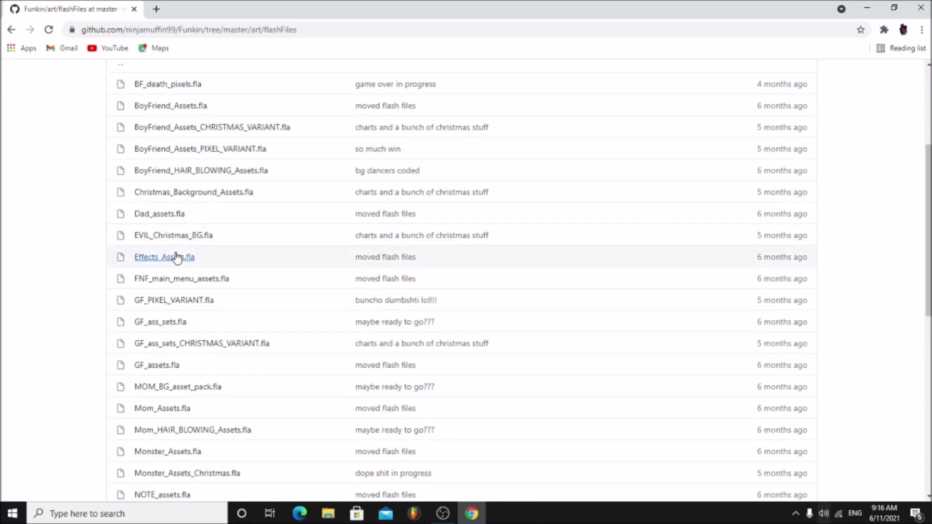
{"action": "scroll", "coordinate": [173, 441], "scroll_direction": "down", "scroll_amount": 2}
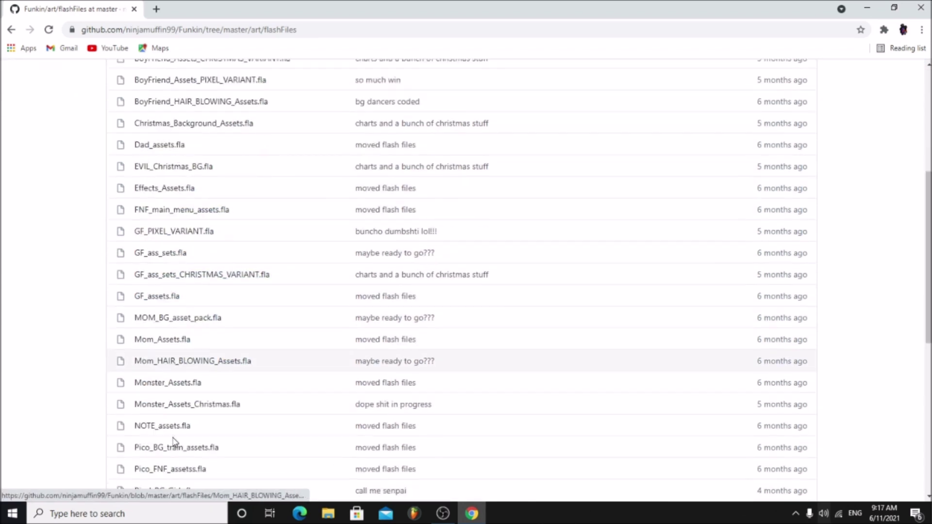
{"action": "scroll", "coordinate": [174, 440], "scroll_direction": "down", "scroll_amount": 7}
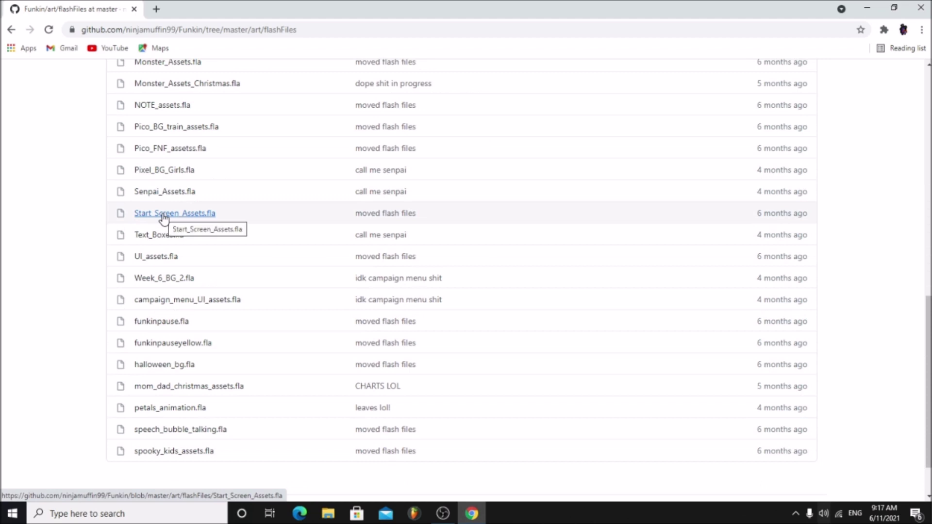
{"action": "left_click", "coordinate": [164, 215]}
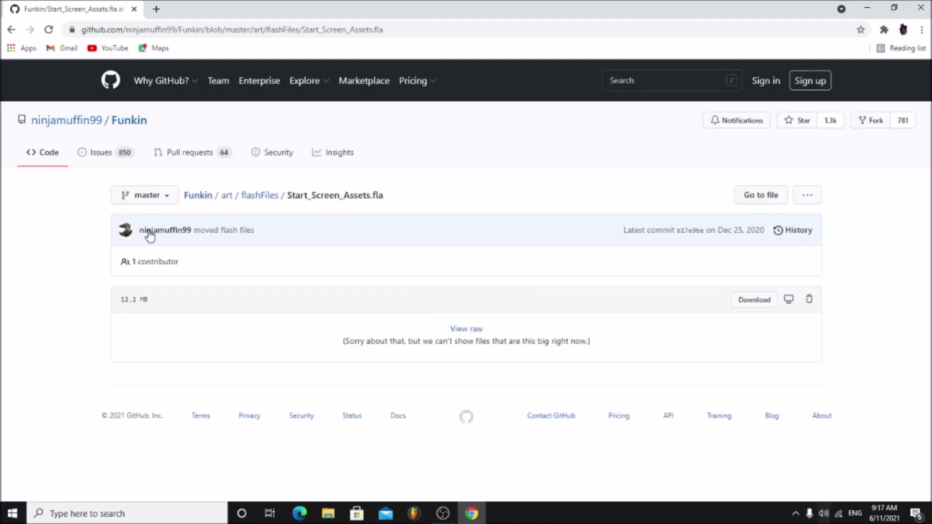
{"action": "left_click", "coordinate": [741, 301]}
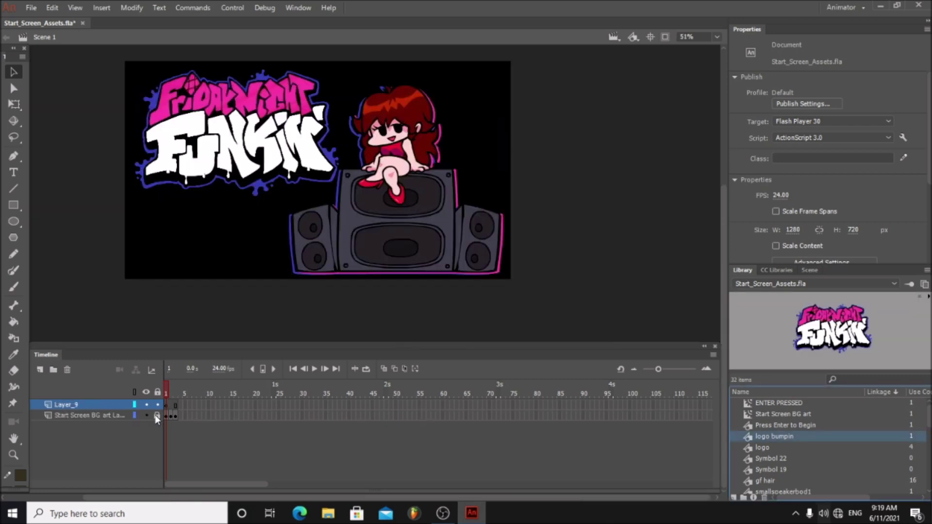
Enter the Start Screen BG art symbol on the stage for editing
{"action": "left_click", "coordinate": [146, 415]}
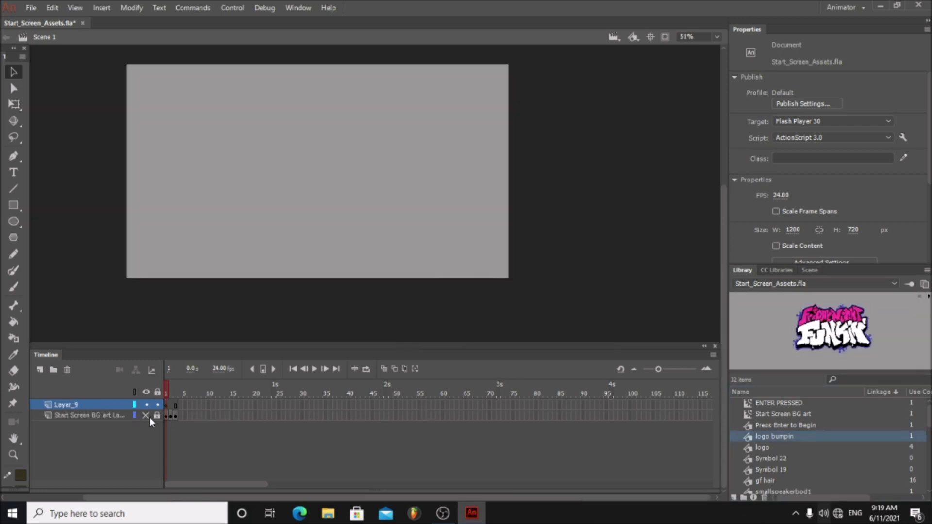
{"action": "left_click", "coordinate": [147, 416]}
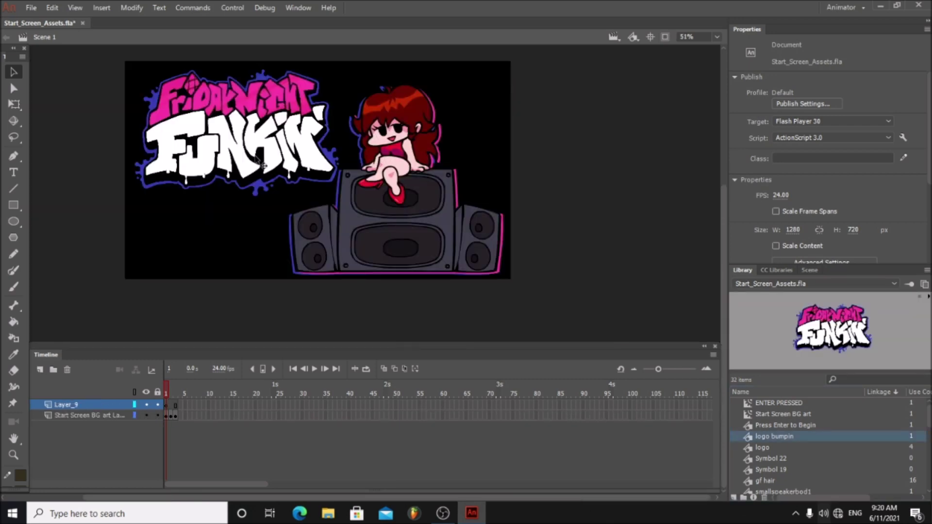
{"action": "left_click", "coordinate": [257, 160]}
{"action": "double_click", "coordinate": [251, 160]}
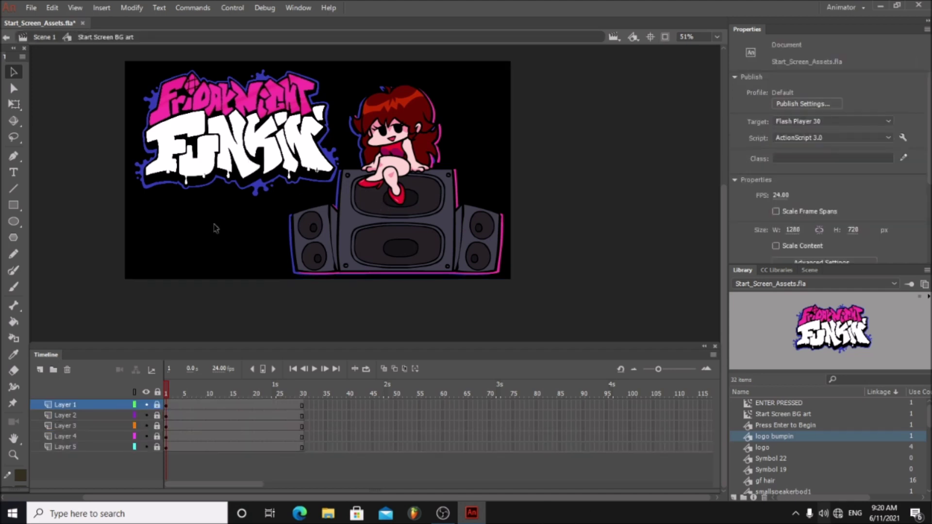
Hide Layers 1–3 to find the logo on Layer 4, then enter logo bumpin
{"action": "left_click", "coordinate": [119, 414]}
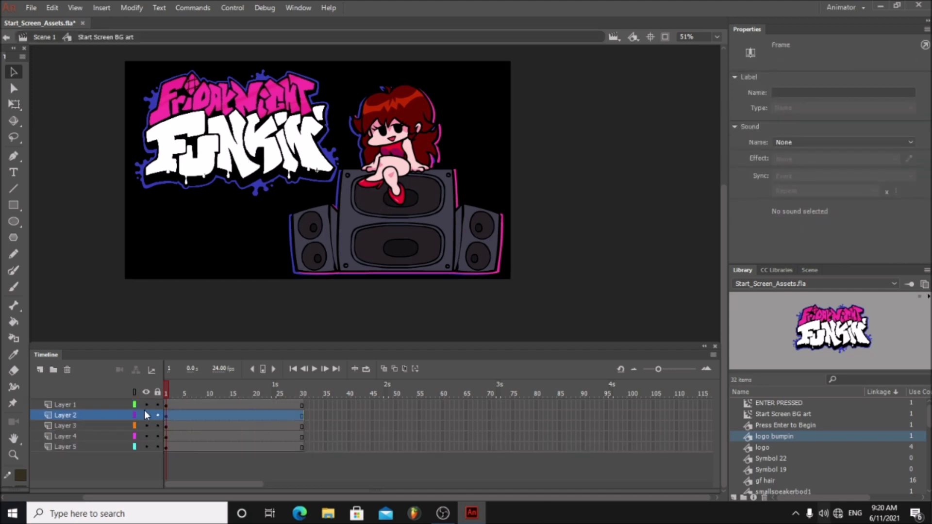
{"action": "left_click", "coordinate": [145, 407]}
{"action": "left_click", "coordinate": [146, 407]}
{"action": "left_click", "coordinate": [146, 407]}
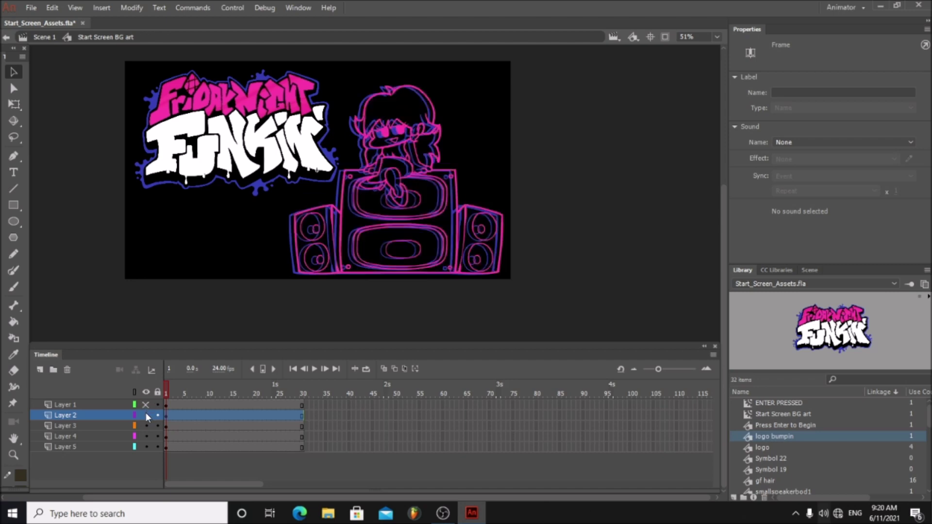
{"action": "left_click", "coordinate": [145, 415]}
{"action": "left_click", "coordinate": [145, 426]}
{"action": "left_click", "coordinate": [146, 436]}
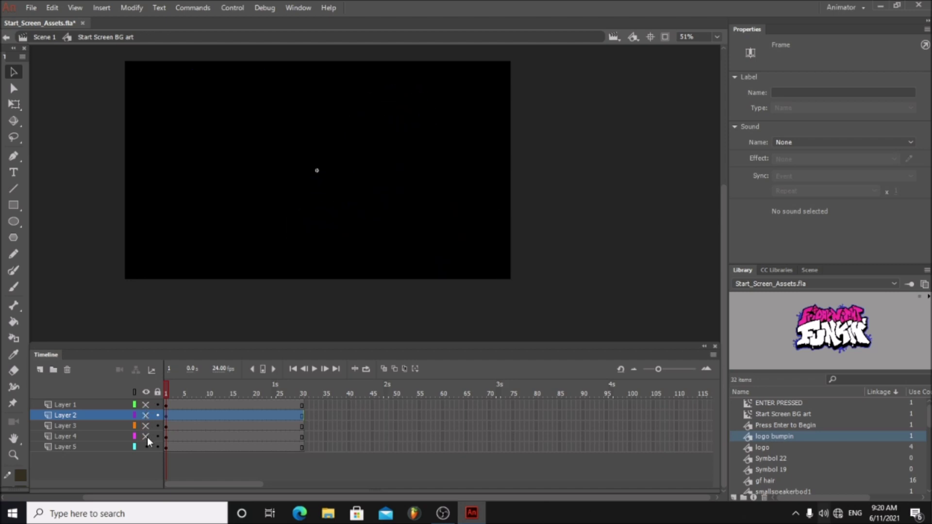
{"action": "left_click", "coordinate": [146, 436]}
{"action": "left_click", "coordinate": [95, 438]}
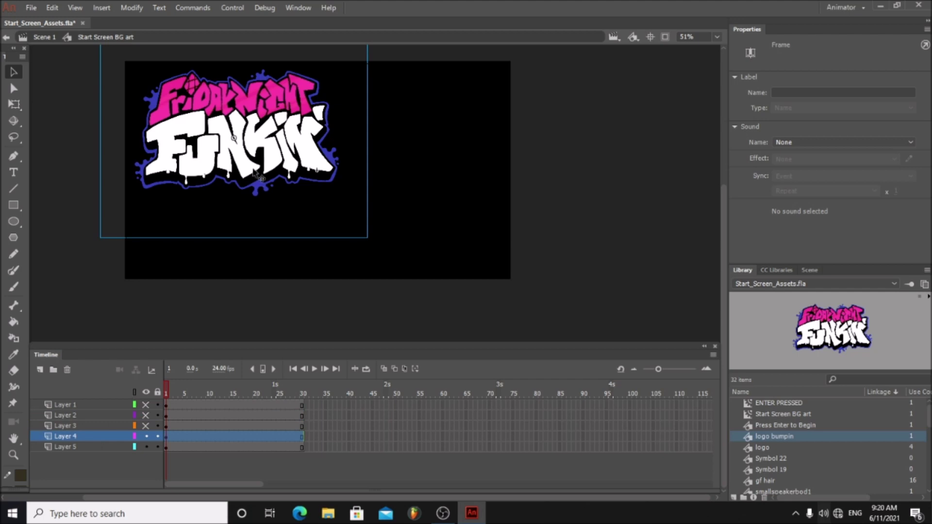
{"action": "double_click", "coordinate": [255, 172]}
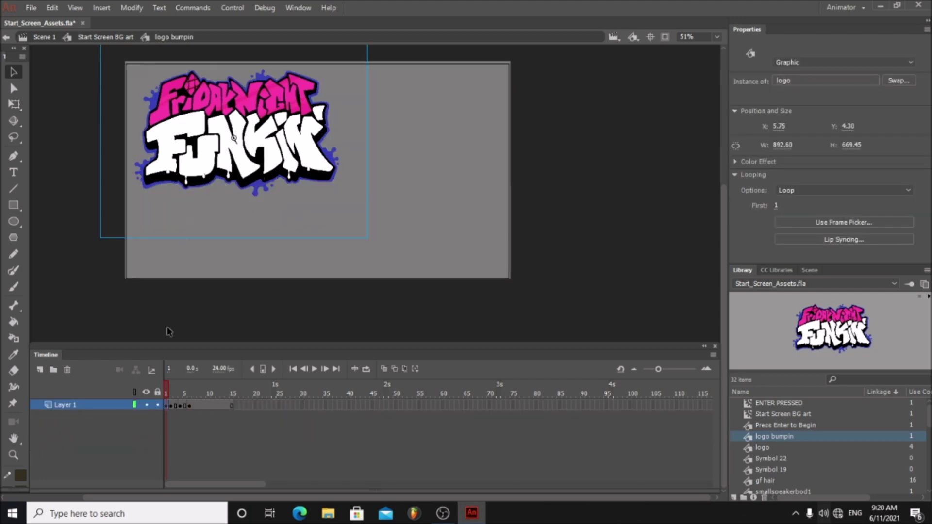
Preview the logo bump, then place mic sing hand.png on a new layer, accepting the library conflict
{"action": "left_click_drag", "start_coordinate": [232, 392], "coordinate": [197, 380]}
{"action": "left_click", "coordinate": [314, 369]}
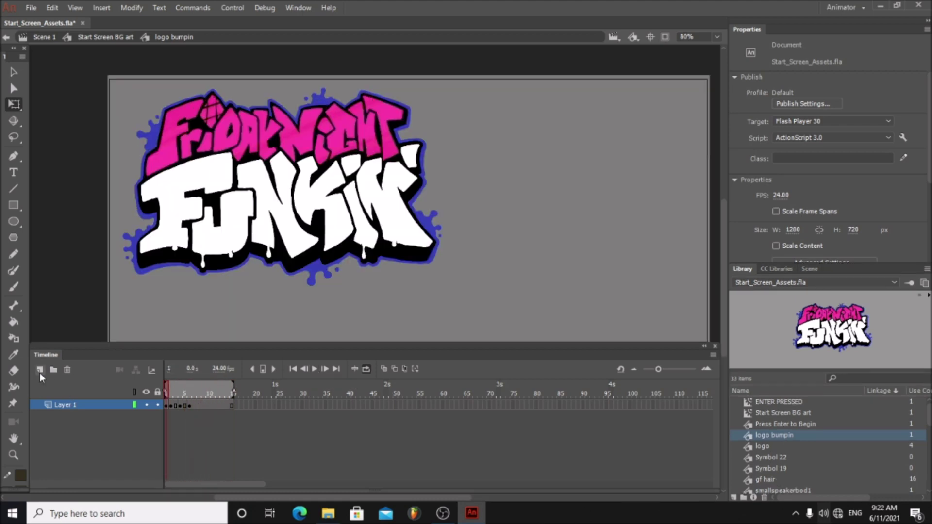
{"action": "left_click", "coordinate": [39, 370]}
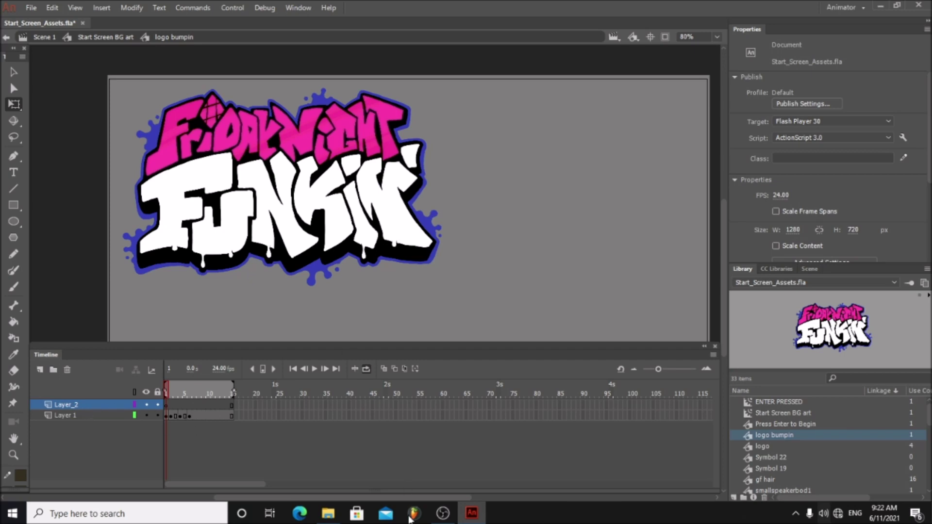
{"action": "left_click", "coordinate": [328, 513]}
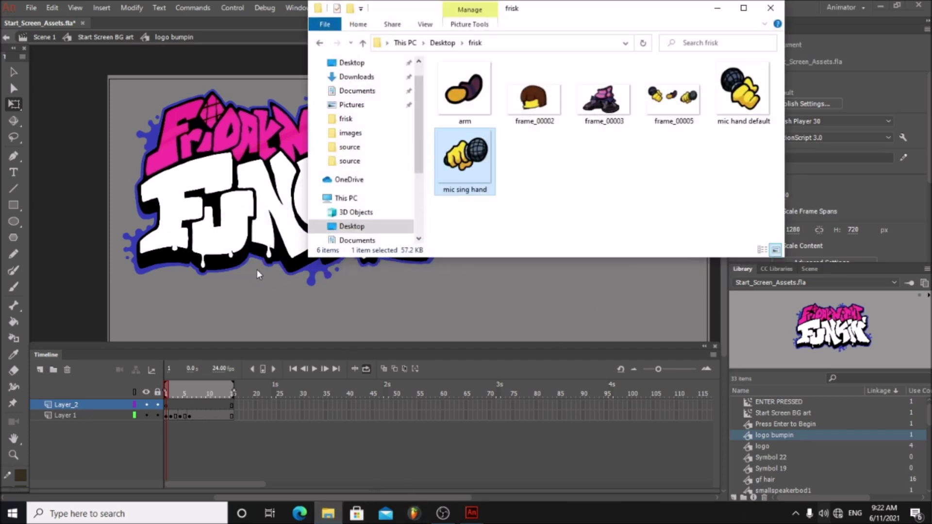
{"action": "left_click_drag", "start_coordinate": [252, 274], "coordinate": [253, 274]}
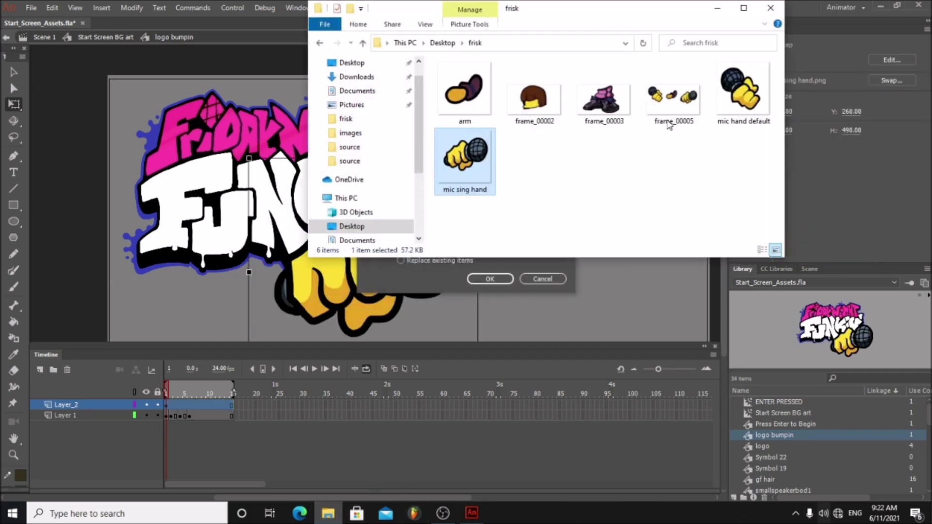
{"action": "left_click", "coordinate": [467, 277]}
{"action": "left_click", "coordinate": [480, 277]}
Shrink the mic hand and position it below the FUNKIN' lettering
{"action": "left_click_drag", "start_coordinate": [420, 215], "coordinate": [348, 194]}
{"action": "left_click_drag", "start_coordinate": [406, 138], "coordinate": [316, 307]}
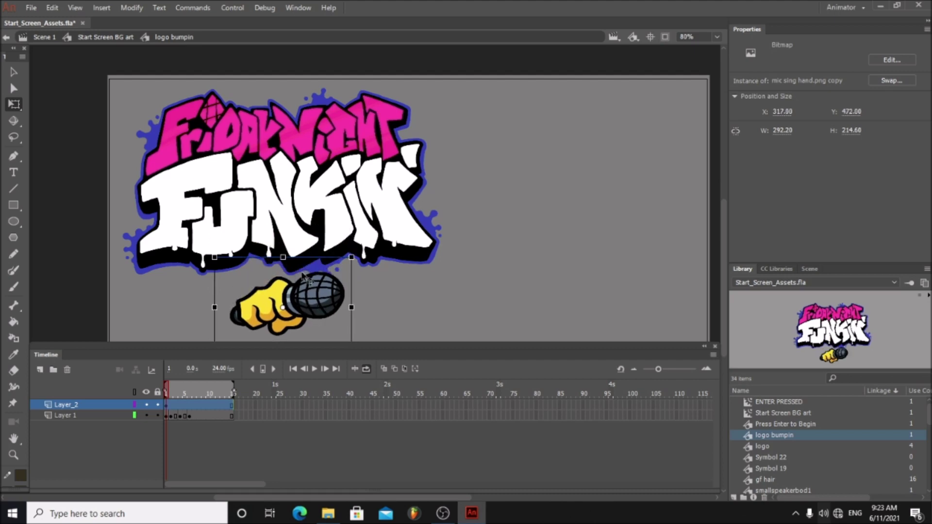
{"action": "left_click", "coordinate": [171, 399]}
{"action": "left_click", "coordinate": [167, 399]}
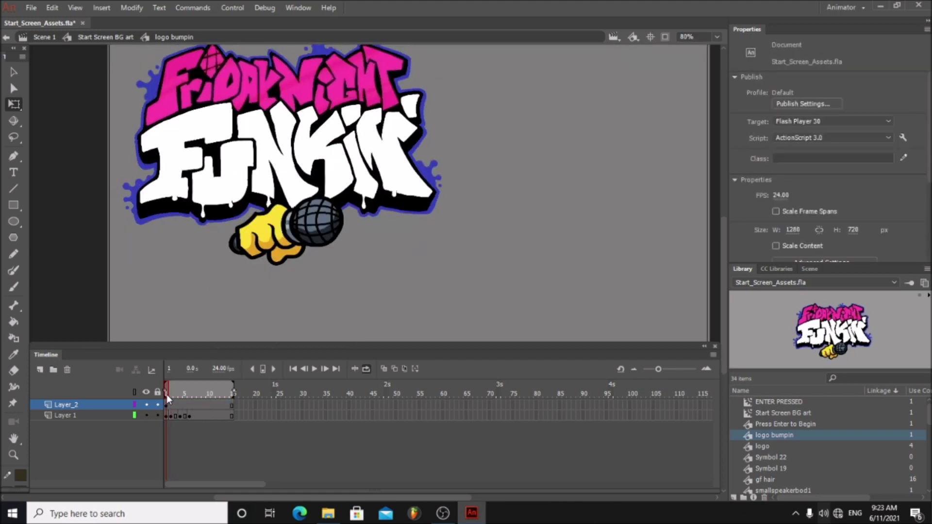
Resize the mic hand on frame 2 to match the logo's bump pose
{"action": "left_click", "coordinate": [172, 398]}
{"action": "left_click", "coordinate": [173, 405]}
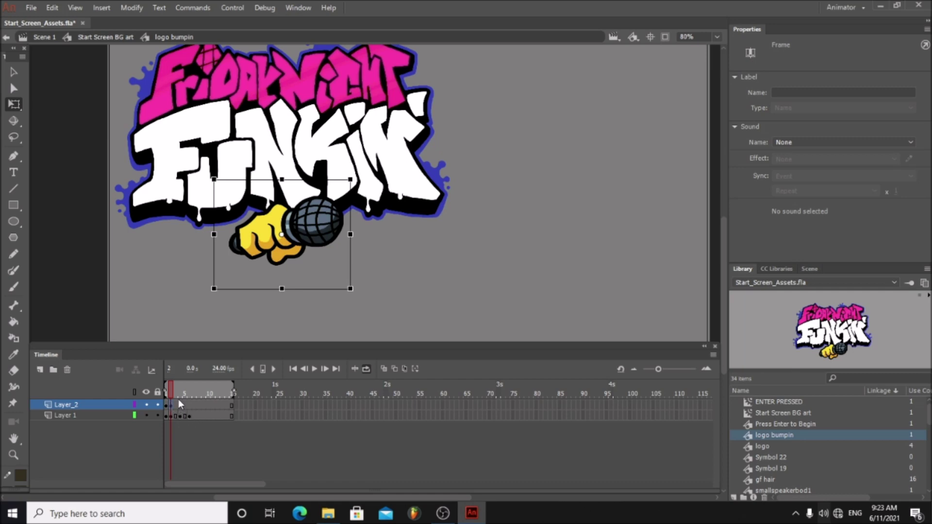
{"action": "left_click_drag", "start_coordinate": [215, 289], "coordinate": [195, 299]}
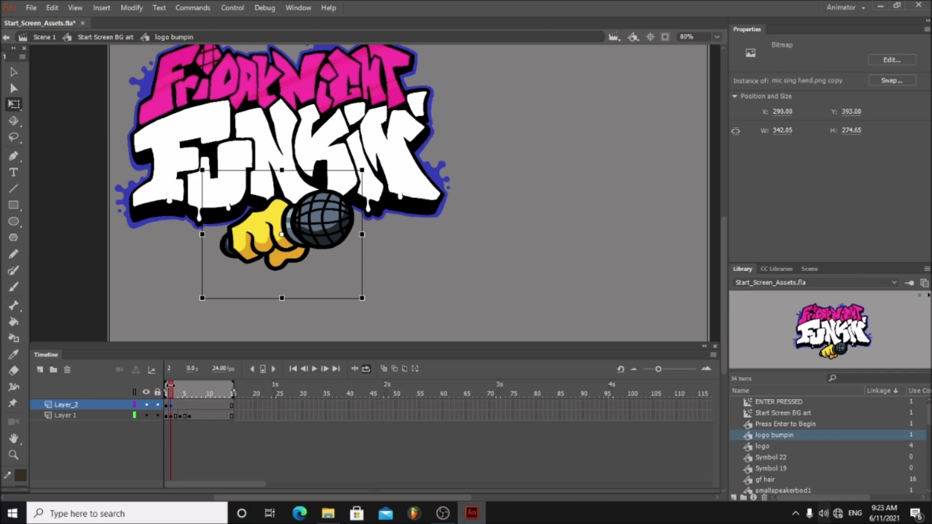
{"action": "left_click_drag", "start_coordinate": [173, 395], "coordinate": [171, 398]}
{"action": "left_click", "coordinate": [253, 260]}
{"action": "left_click_drag", "start_coordinate": [202, 298], "coordinate": [208, 294]}
{"action": "left_click", "coordinate": [248, 257]}
{"action": "left_click_drag", "start_coordinate": [173, 394], "coordinate": [180, 394]}
Check the mic hand on frame 4 by comparing the poses of frames 3 and 4
{"action": "left_click", "coordinate": [183, 405]}
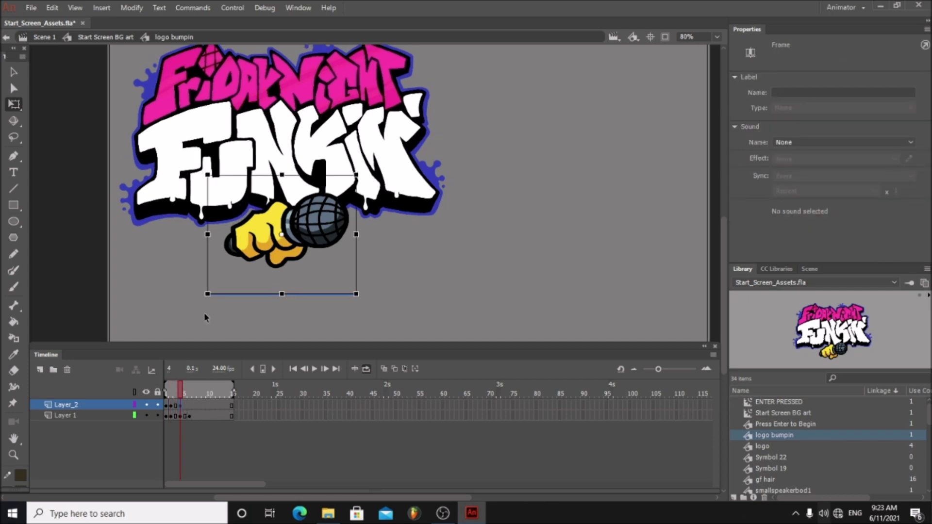
{"action": "left_click", "coordinate": [217, 300]}
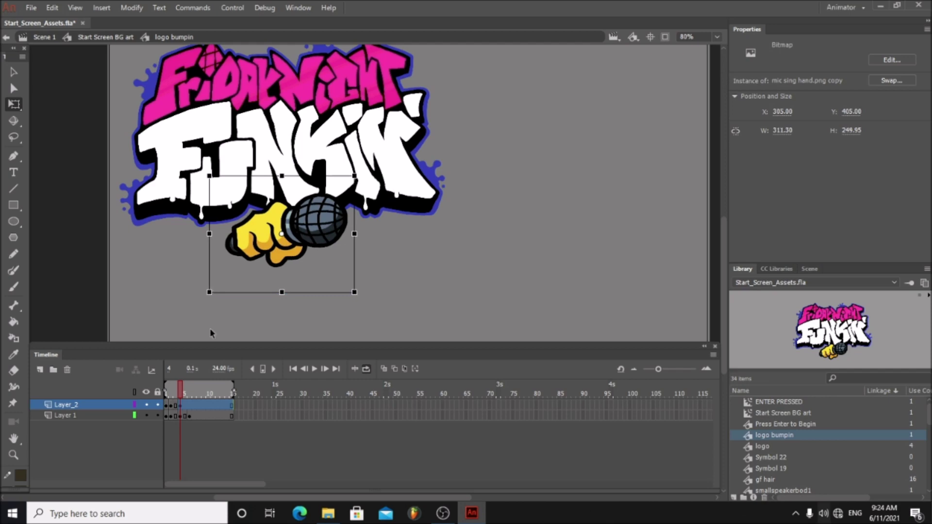
{"action": "left_click", "coordinate": [178, 392]}
{"action": "left_click", "coordinate": [181, 392]}
{"action": "left_click", "coordinate": [232, 286]}
{"action": "left_click", "coordinate": [175, 391]}
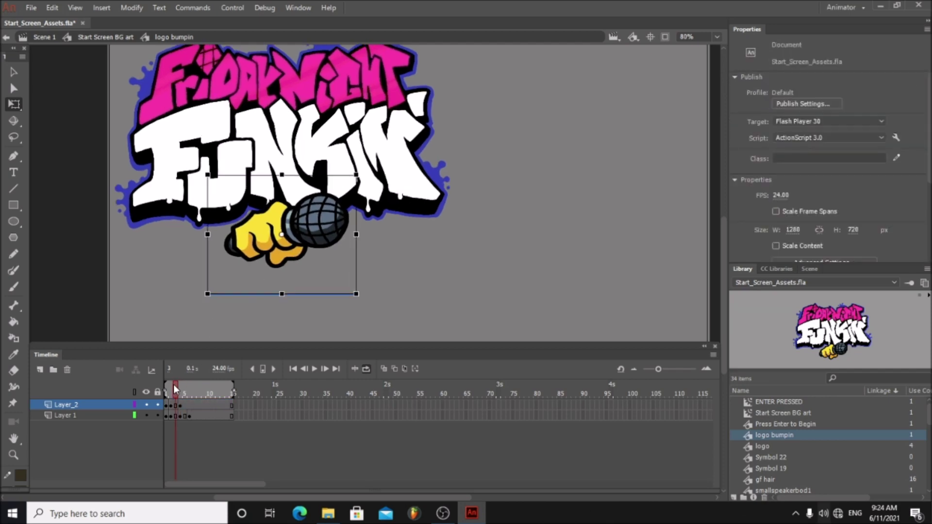
{"action": "left_click", "coordinate": [180, 387]}
{"action": "left_click", "coordinate": [175, 387]}
{"action": "left_click", "coordinate": [181, 385]}
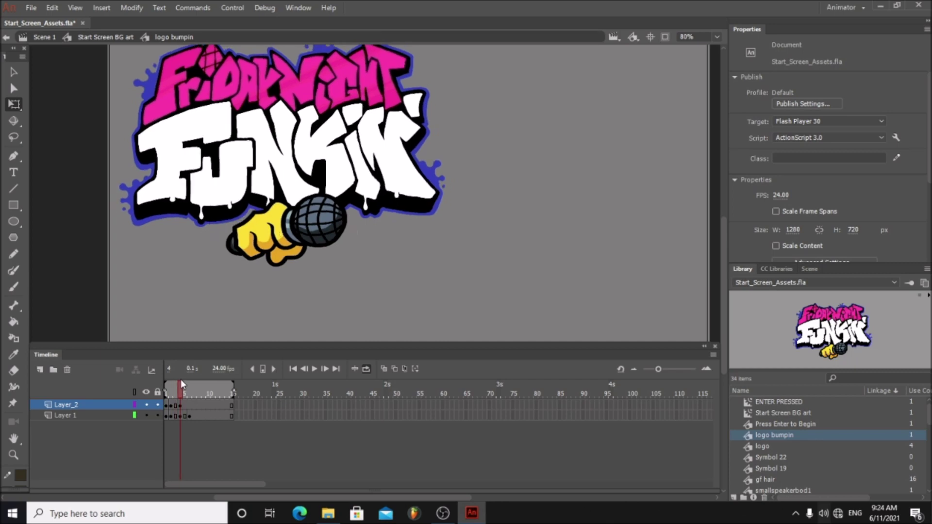
{"action": "left_click", "coordinate": [175, 386]}
{"action": "left_click", "coordinate": [181, 386]}
{"action": "left_click", "coordinate": [176, 386]}
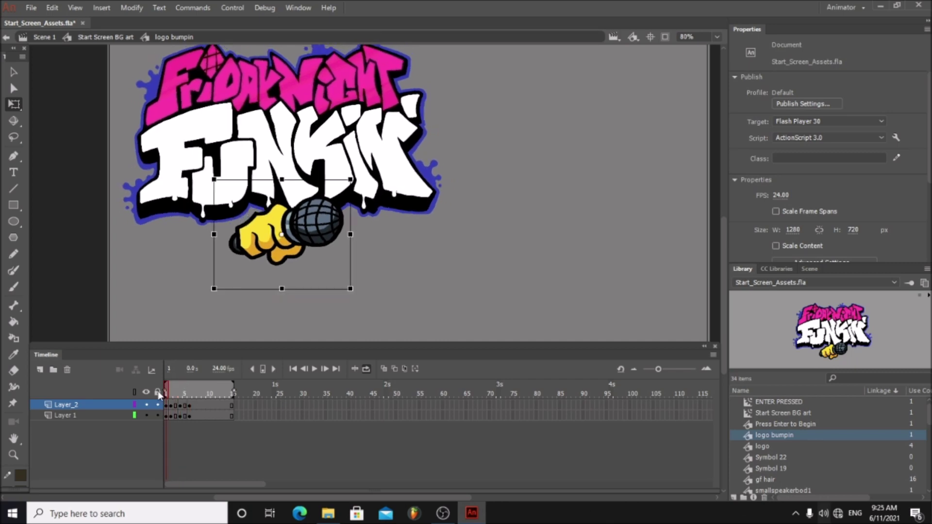
Play the logo bumpin animation to preview the bumping mic hand, then stop it
{"action": "left_click", "coordinate": [315, 370]}
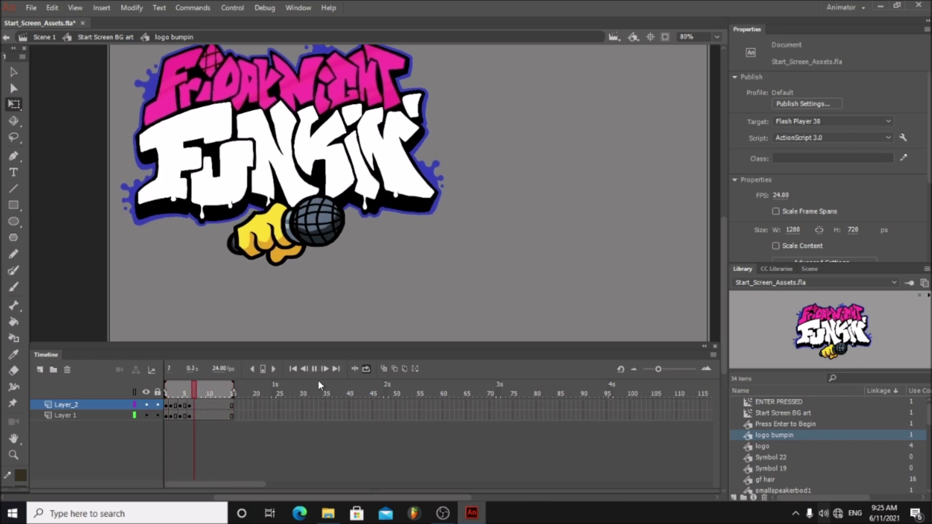
{"action": "key", "text": "Return"}
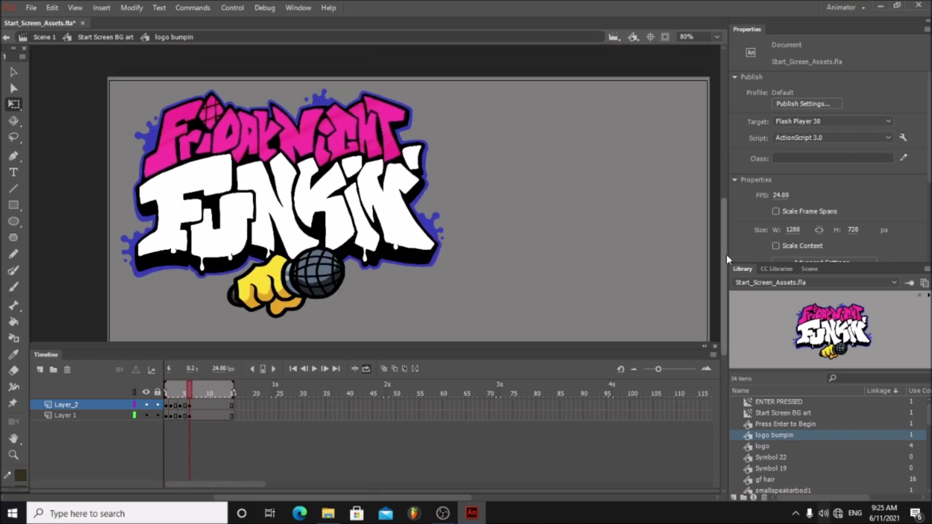
{"action": "right_click", "coordinate": [784, 437]}
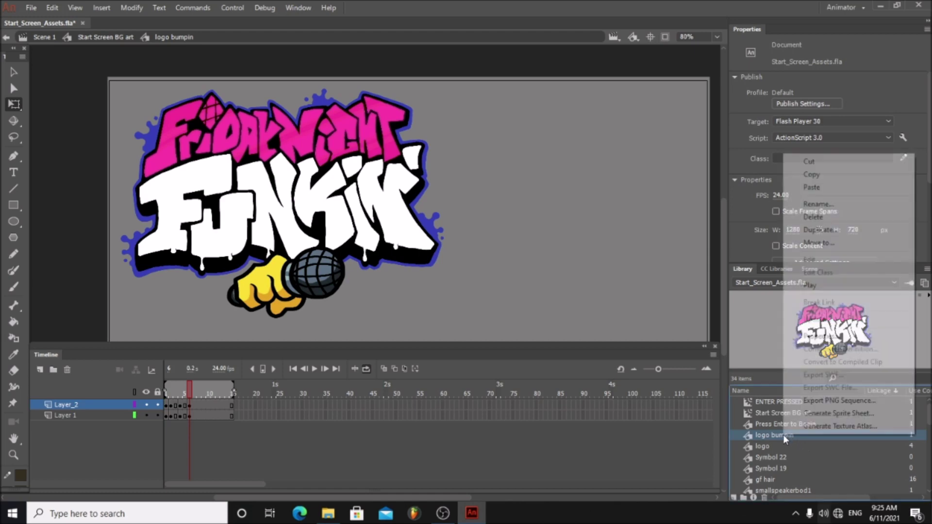
Generate a sprite sheet from logo bumpin and preview its frames and animation
{"action": "left_click", "coordinate": [823, 414]}
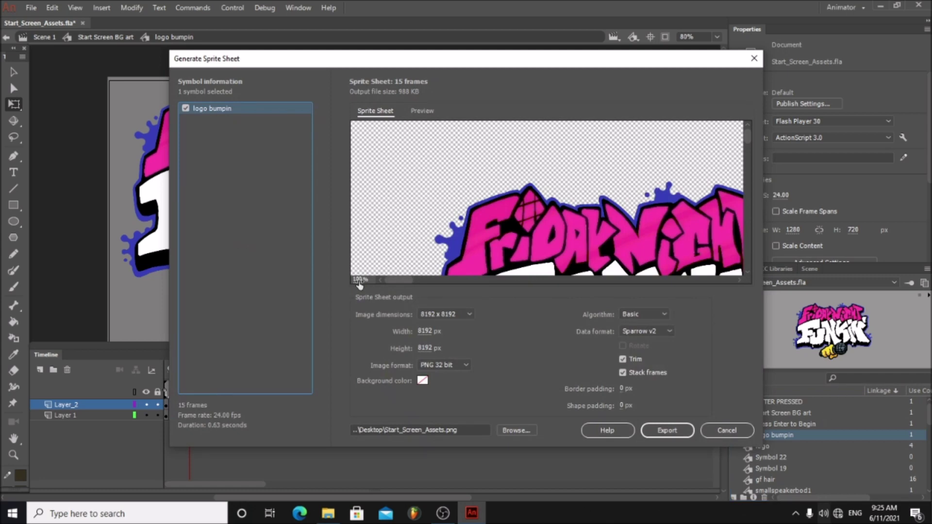
{"action": "left_click_drag", "start_coordinate": [359, 284], "coordinate": [303, 274]}
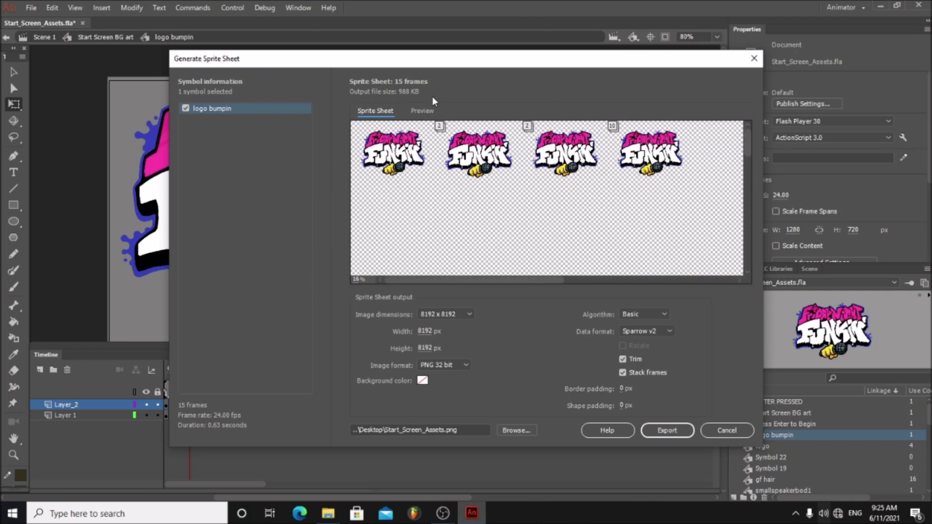
{"action": "left_click", "coordinate": [420, 113]}
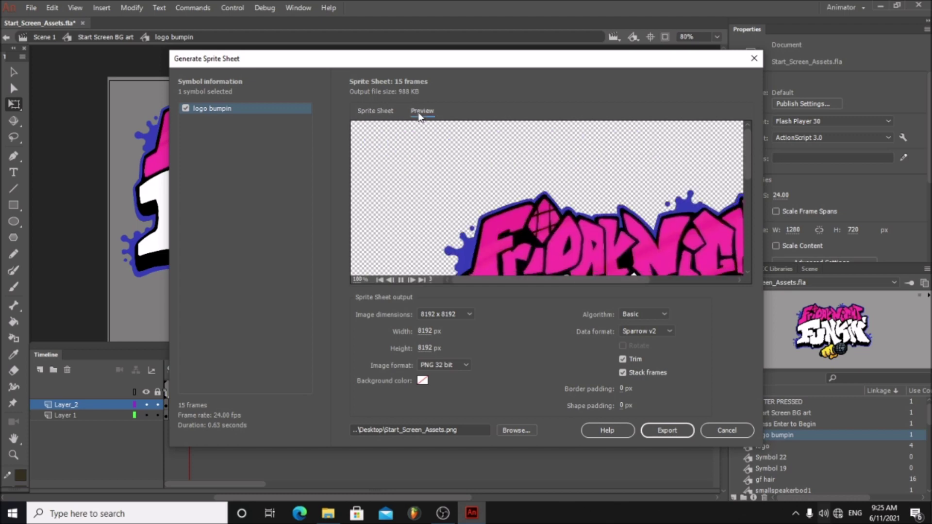
{"action": "left_click_drag", "start_coordinate": [353, 281], "coordinate": [319, 281]}
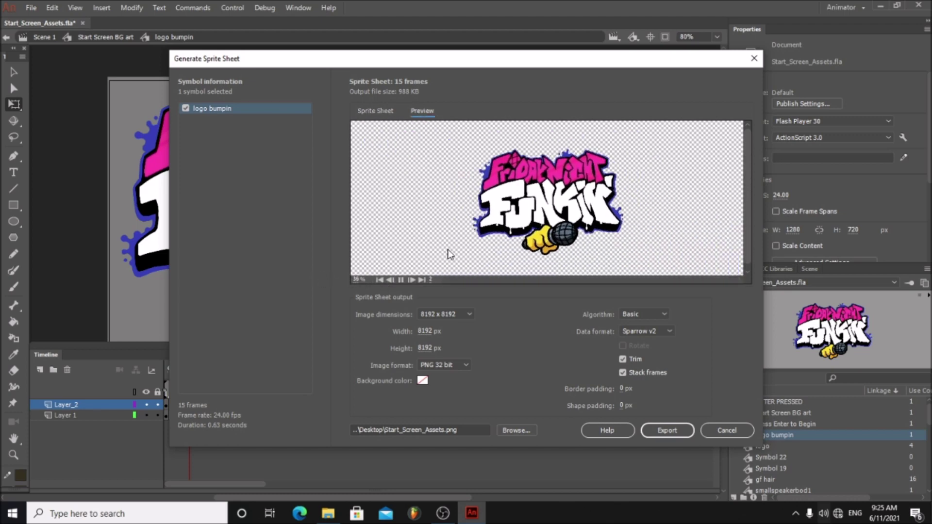
{"action": "key", "text": "ctrl+Tab"}
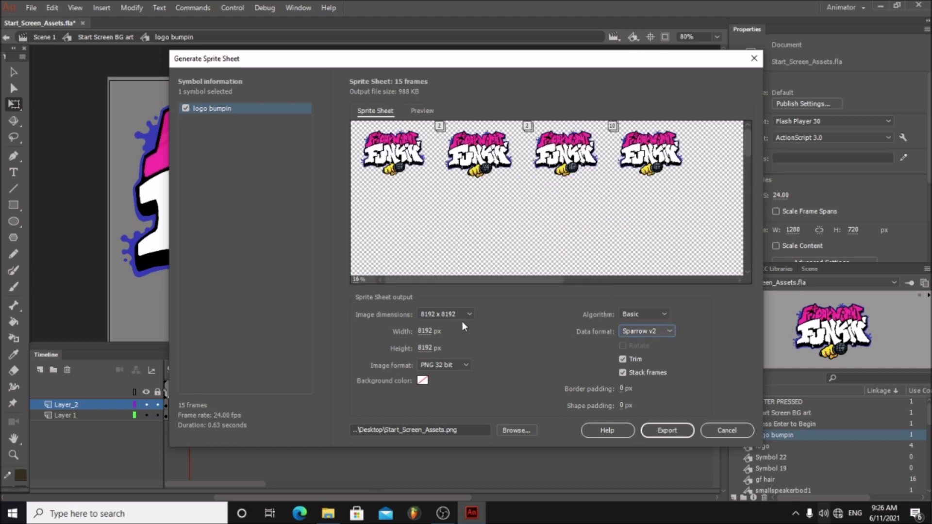
Export the sheet at 2048×2048 in Sparrow v2 format and arrange the files on the desktop
{"action": "left_click", "coordinate": [655, 337]}
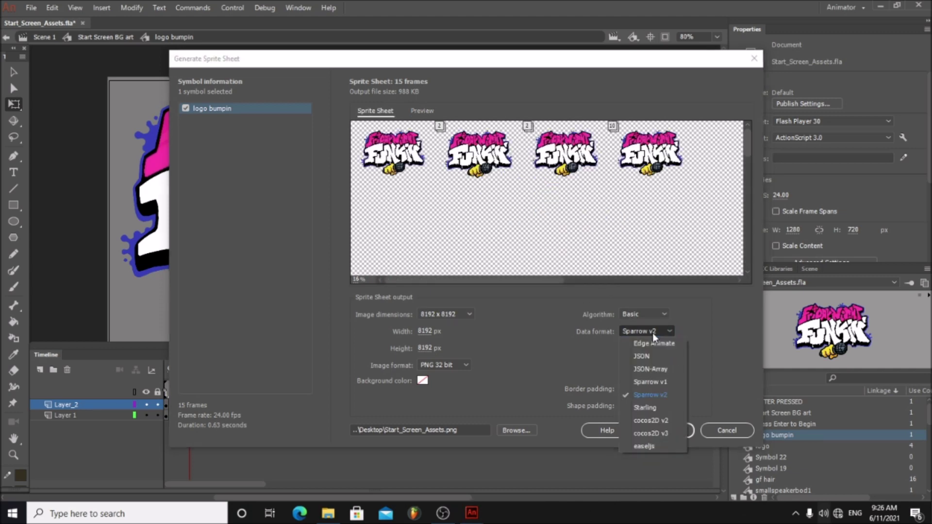
{"action": "left_click", "coordinate": [663, 399]}
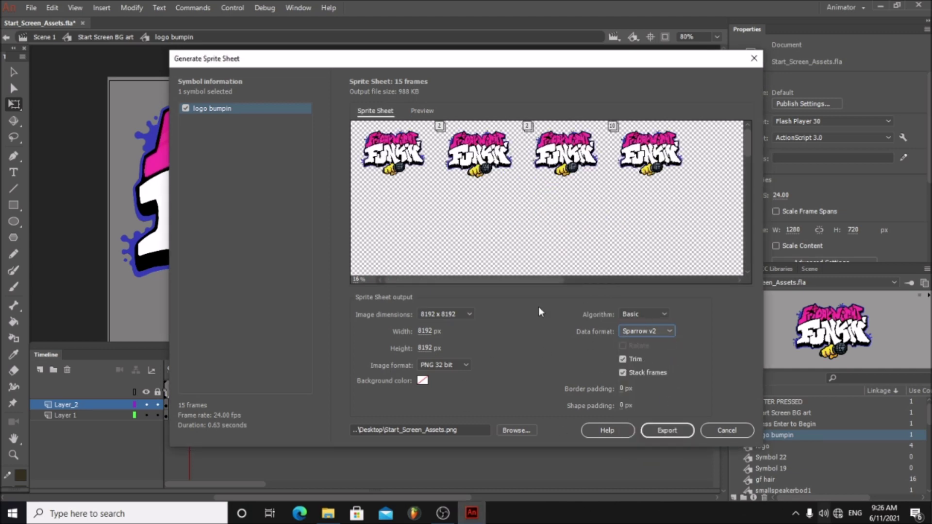
{"action": "left_click", "coordinate": [456, 314]}
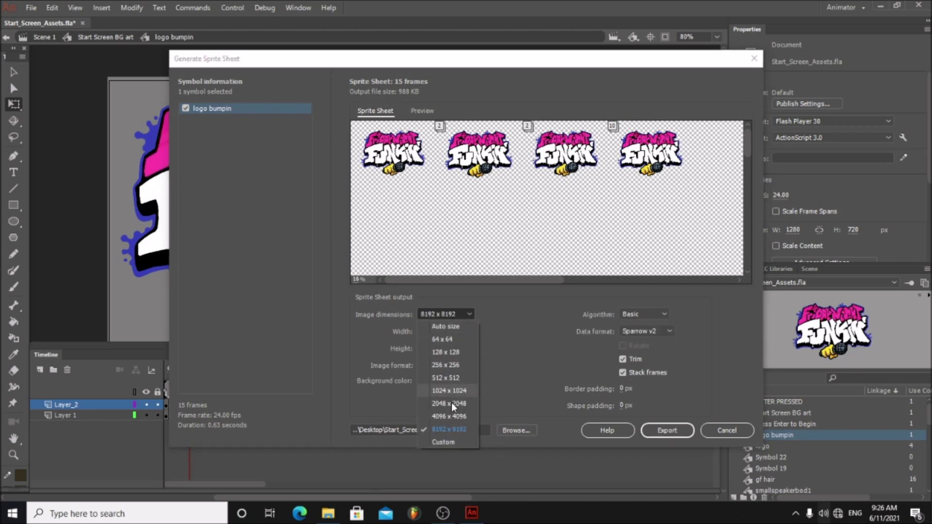
{"action": "key", "text": "Escape"}
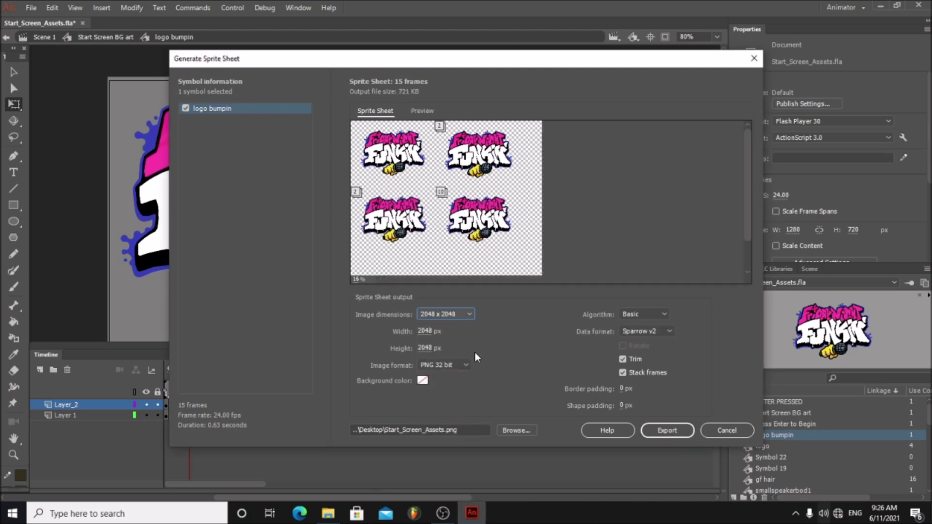
{"action": "left_click", "coordinate": [665, 431]}
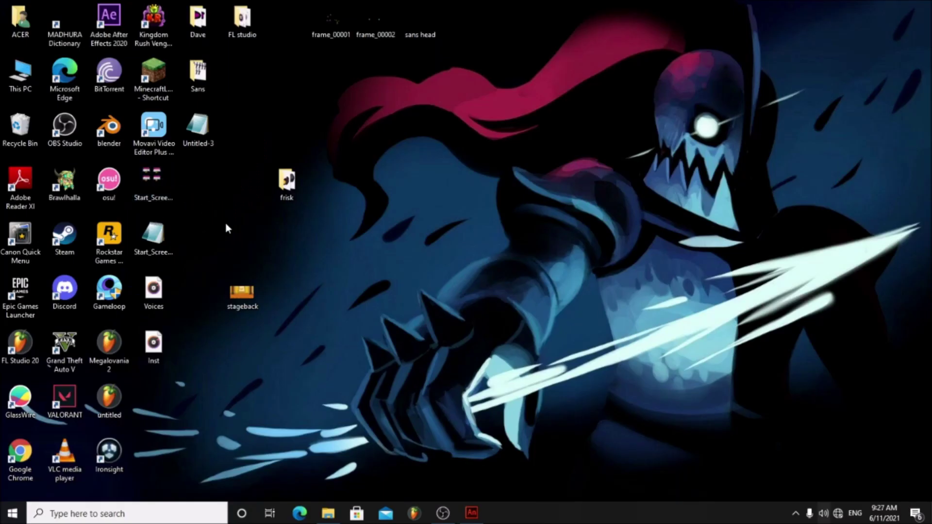
{"action": "left_click_drag", "start_coordinate": [226, 228], "coordinate": [227, 229]}
{"action": "left_click_drag", "start_coordinate": [160, 238], "coordinate": [296, 243]}
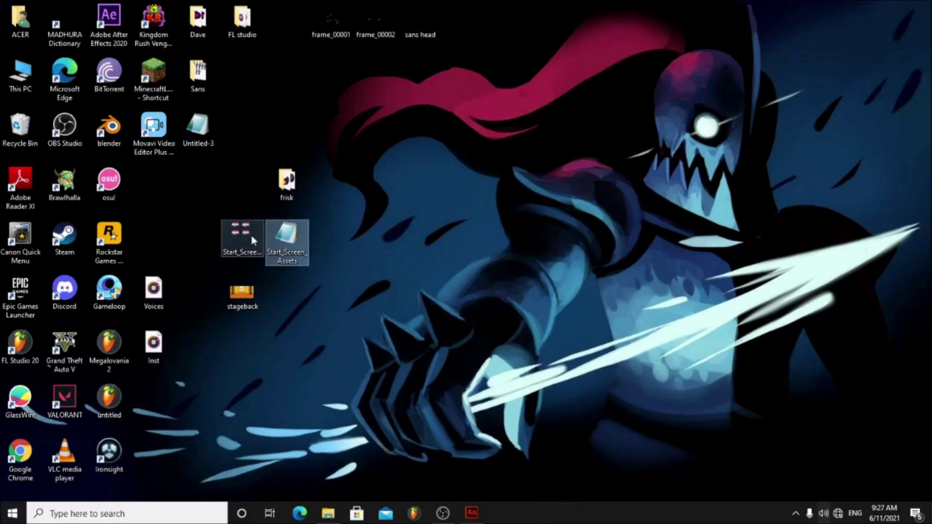
Go to funkin-windows-64bit\assets\images and move the original logoBumpin files to the desktop
{"action": "left_click", "coordinate": [329, 513]}
{"action": "scroll", "coordinate": [500, 155], "scroll_direction": "up", "scroll_amount": 5}
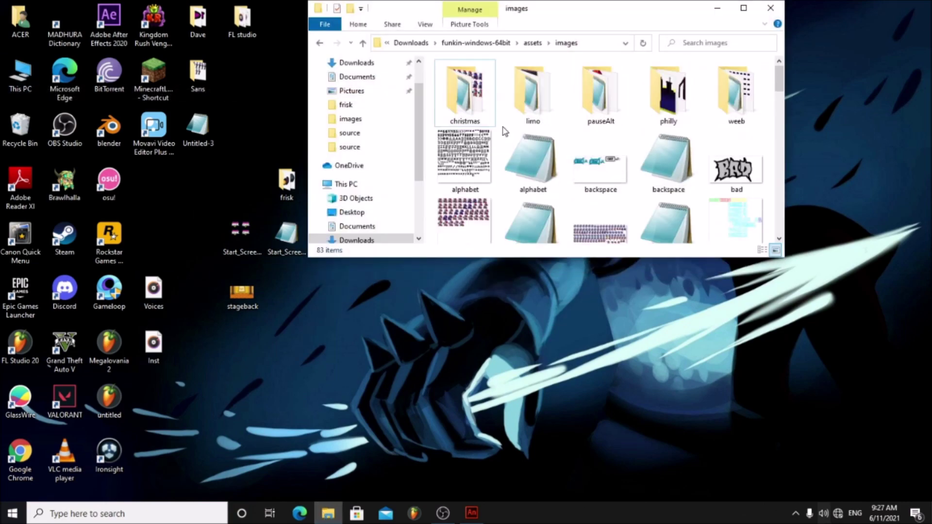
{"action": "left_click", "coordinate": [456, 43]}
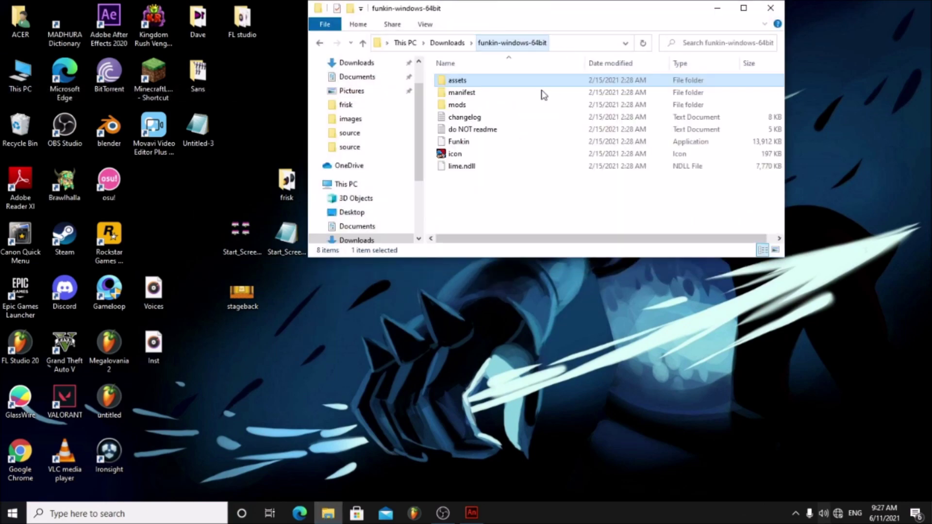
{"action": "double_click", "coordinate": [471, 84]}
{"action": "left_click_drag", "start_coordinate": [499, 11], "coordinate": [554, 23]}
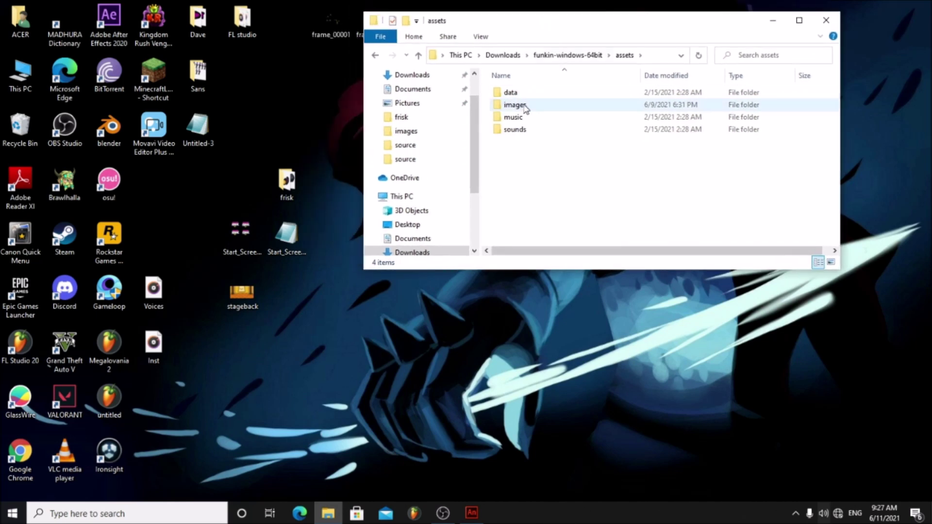
{"action": "double_click", "coordinate": [522, 105]}
{"action": "scroll", "coordinate": [526, 149], "scroll_direction": "down", "scroll_amount": 2}
{"action": "scroll", "coordinate": [525, 150], "scroll_direction": "down", "scroll_amount": 5}
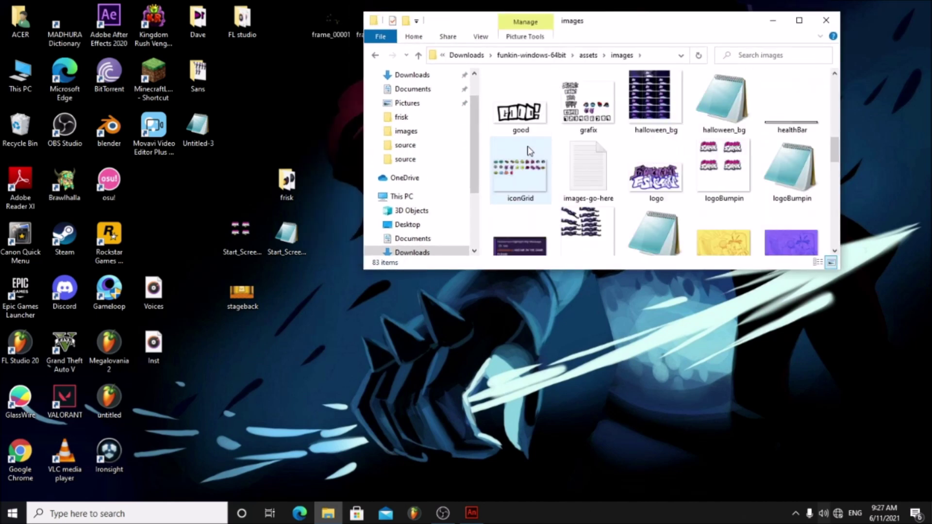
{"action": "left_click", "coordinate": [740, 162]}
{"action": "left_click", "coordinate": [792, 173], "text": "ctrl"}
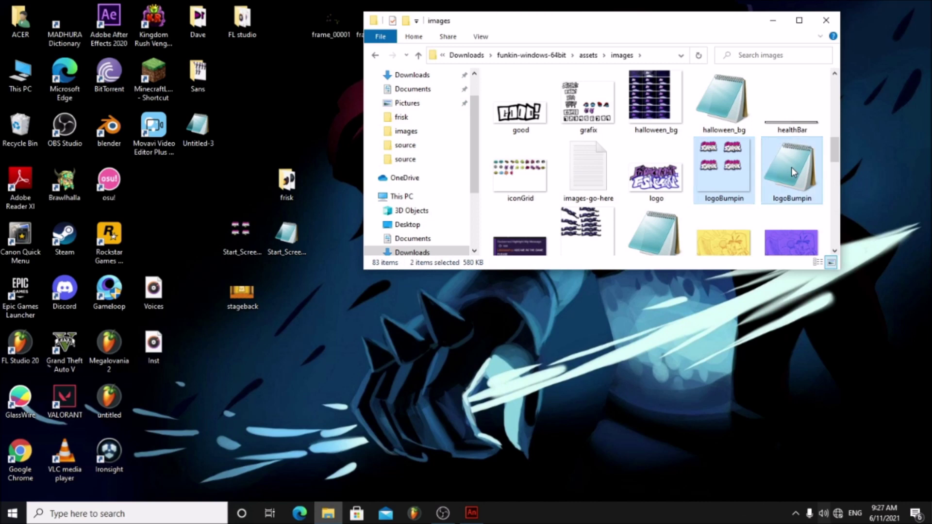
{"action": "left_click_drag", "start_coordinate": [794, 189], "coordinate": [727, 212]}
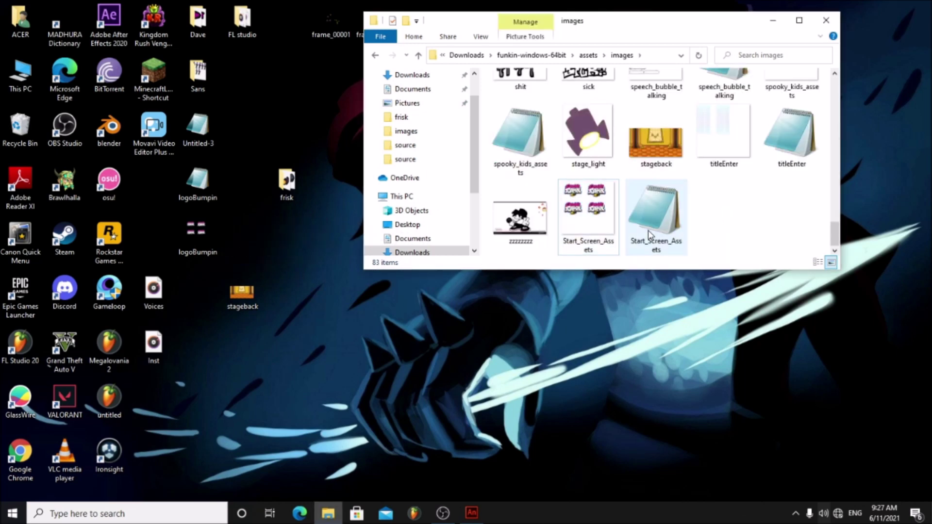
Rename the Start_Screen_Assets XML to logoBumpin and open it
{"action": "left_click", "coordinate": [648, 230]}
{"action": "right_click", "coordinate": [648, 230]}
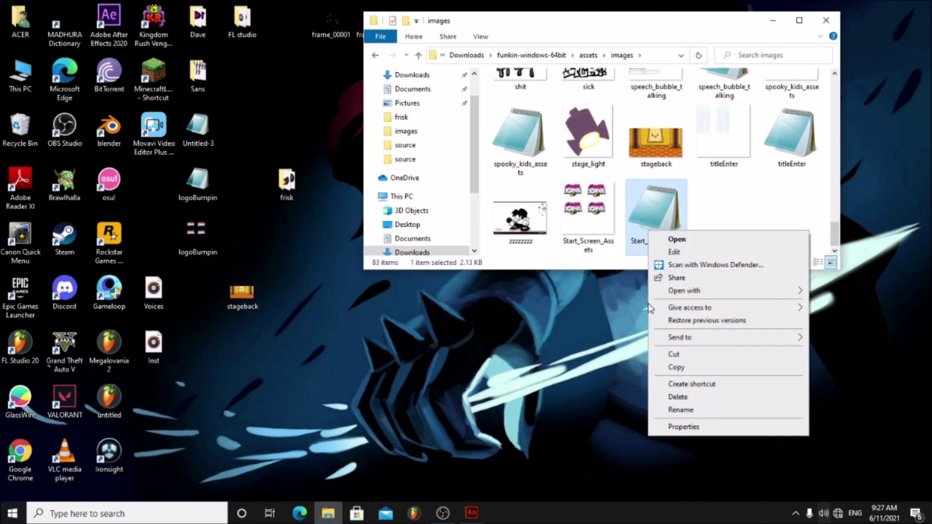
{"action": "left_click", "coordinate": [679, 410]}
{"action": "key", "text": "BackSpace"}
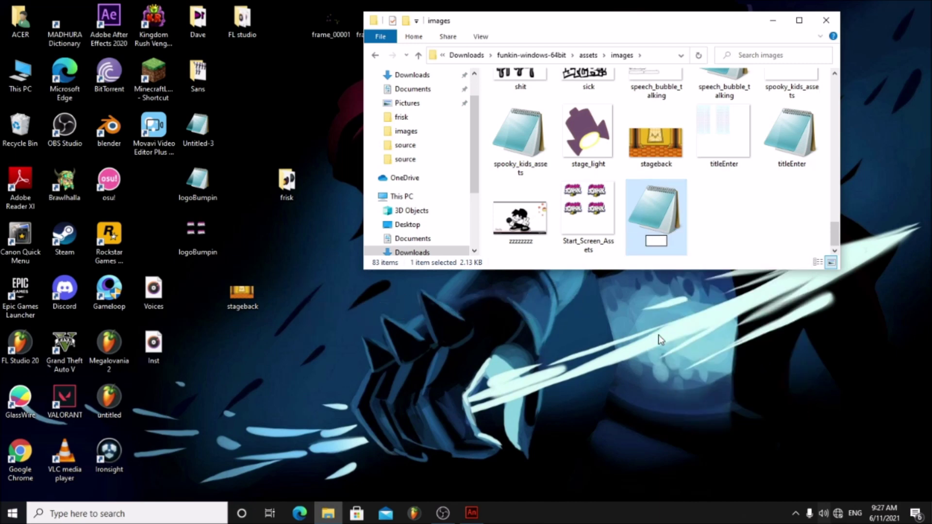
{"action": "type", "text": "logoBumpin"}
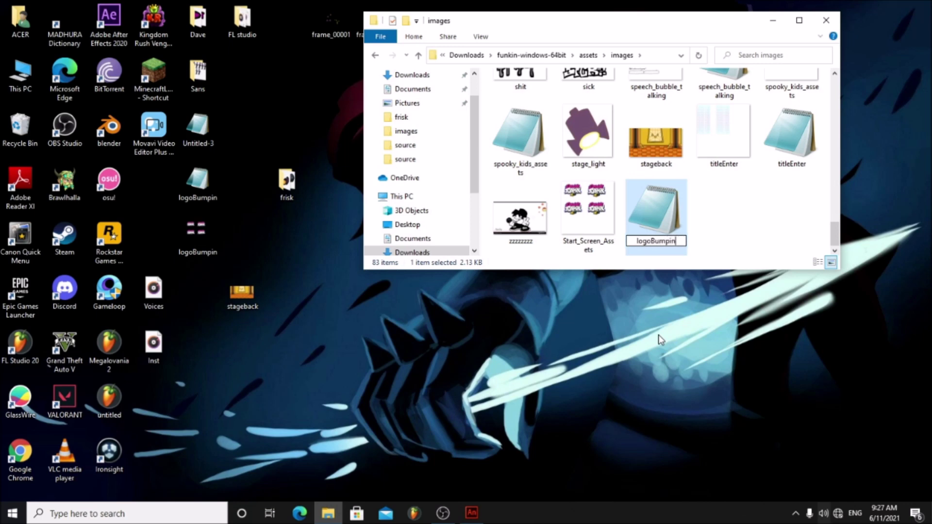
{"action": "key", "text": "Return"}
{"action": "scroll", "coordinate": [660, 194], "scroll_direction": "down", "scroll_amount": 3}
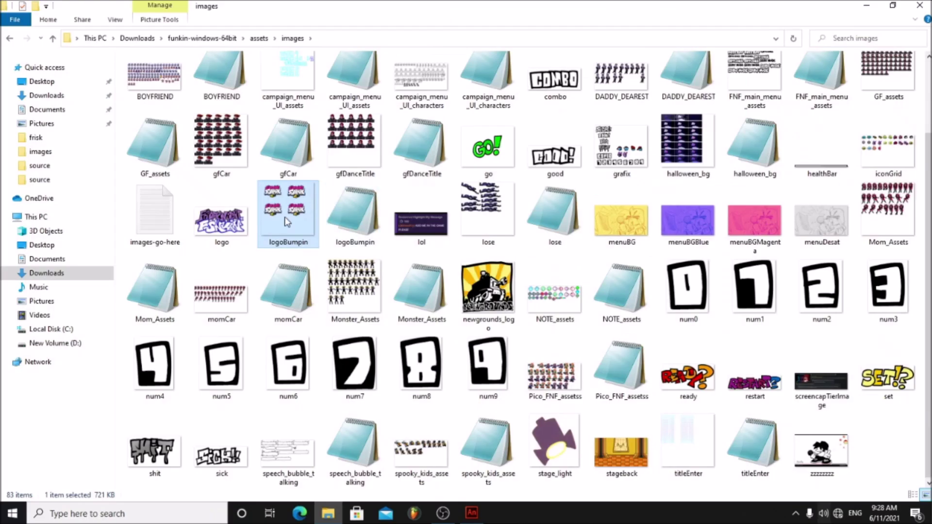
{"action": "double_click", "coordinate": [363, 222]}
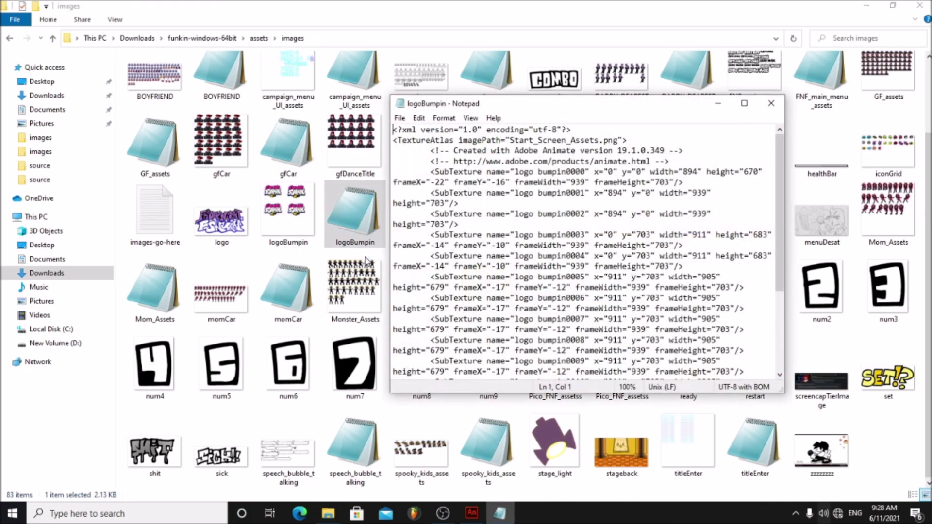
Change the XML imagePath from Start_Screen_Assets to logoBumpin, then save and close Notepad
{"action": "left_click_drag", "start_coordinate": [600, 142], "coordinate": [515, 143]}
{"action": "key", "text": "BackSpace"}
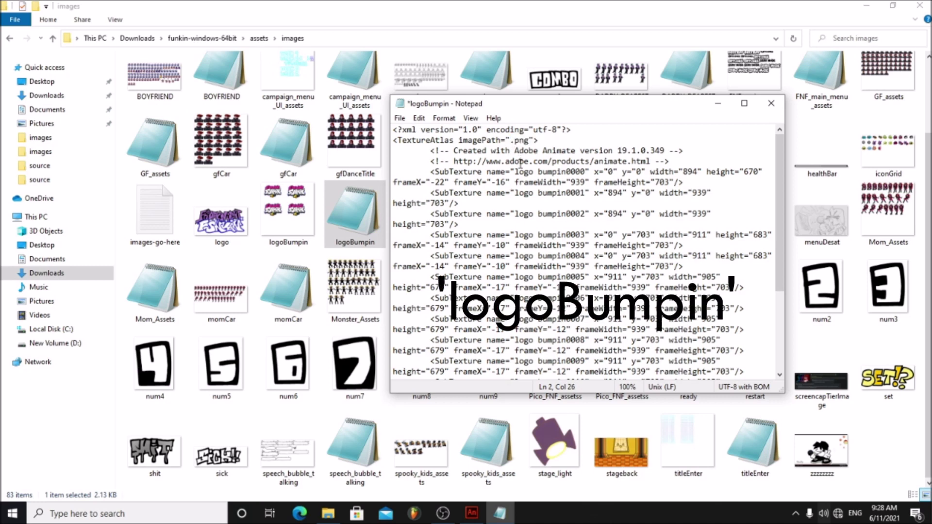
{"action": "type", "text": "logobumpin"}
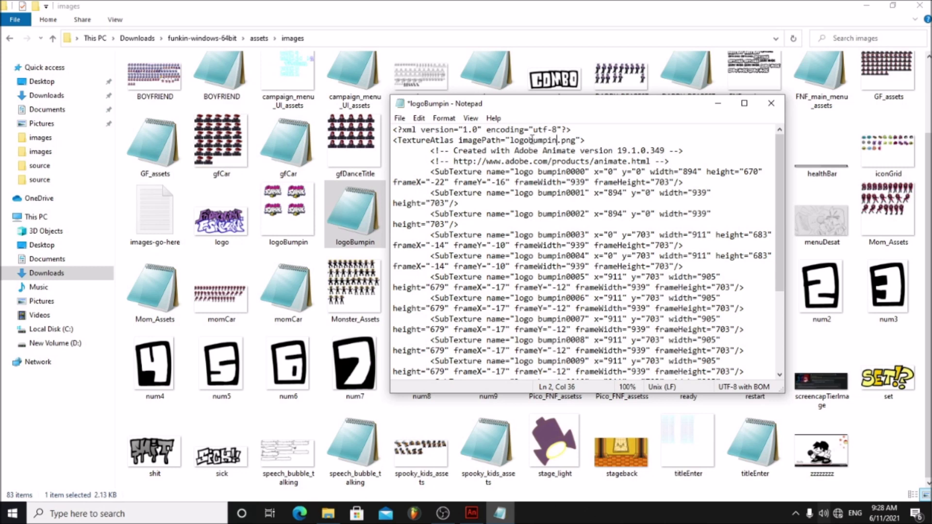
{"action": "key", "text": "BackSpace"}
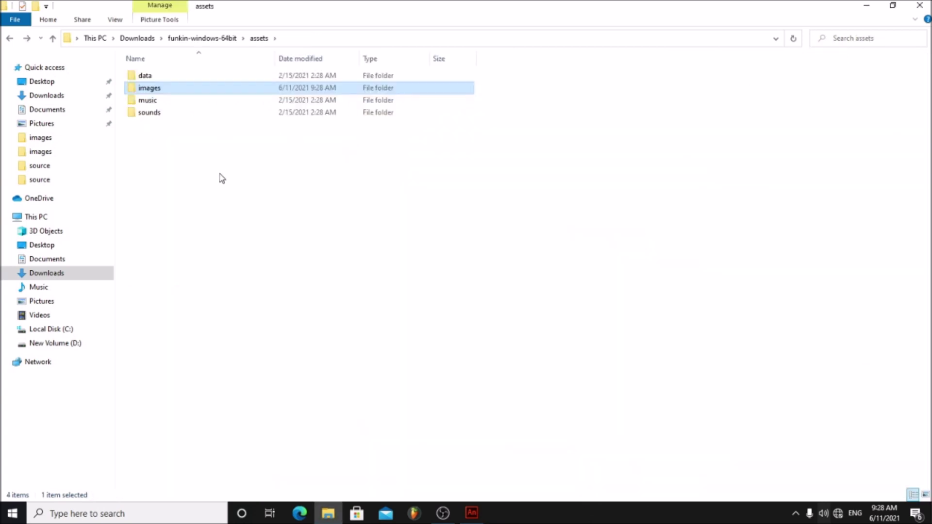
{"action": "key", "text": "alt+Up"}
{"action": "left_click", "coordinate": [144, 141]}
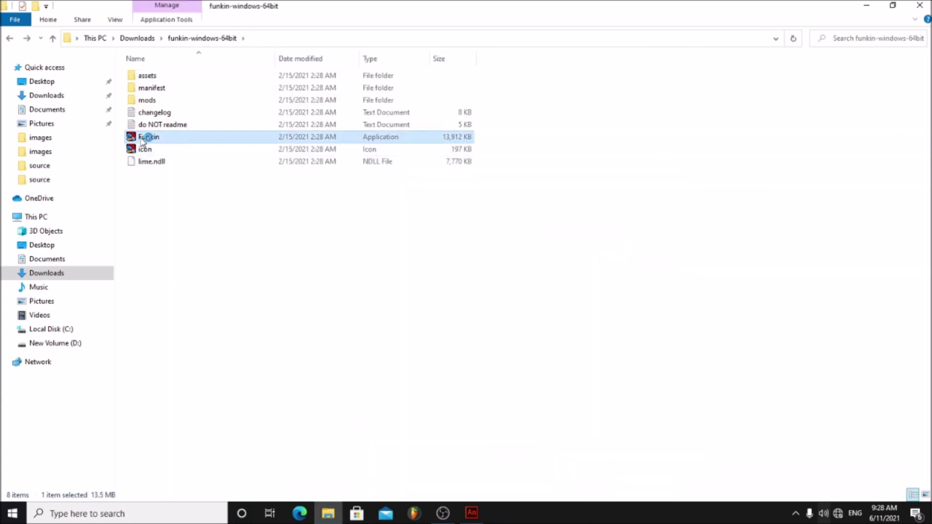